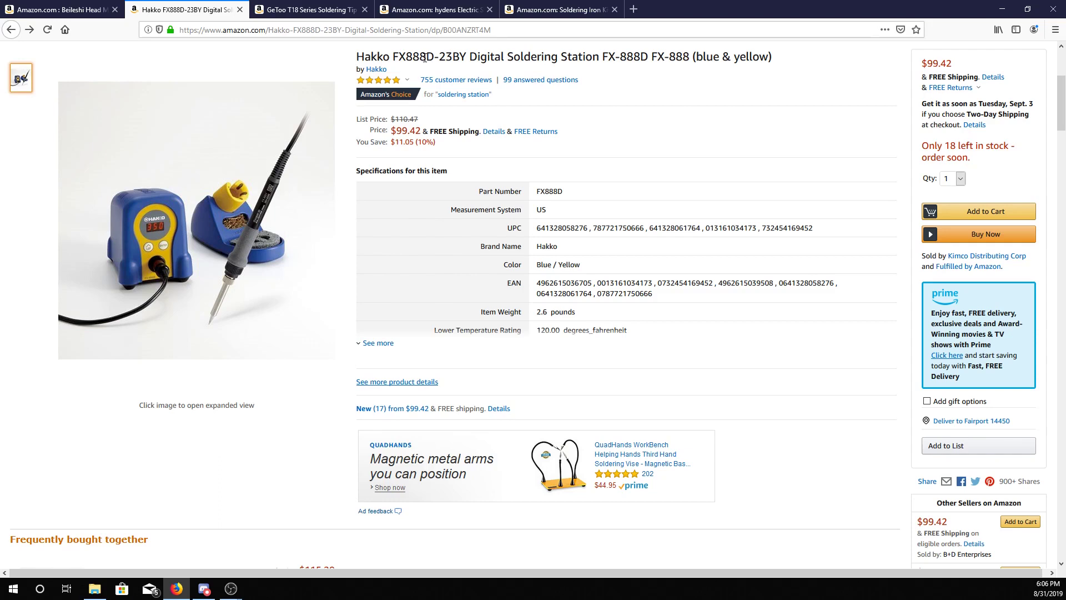
# Switch to the hydens electric soldering iron tab and view its enlarged blue pencil-tip image.
pyautogui.click(458, 10)
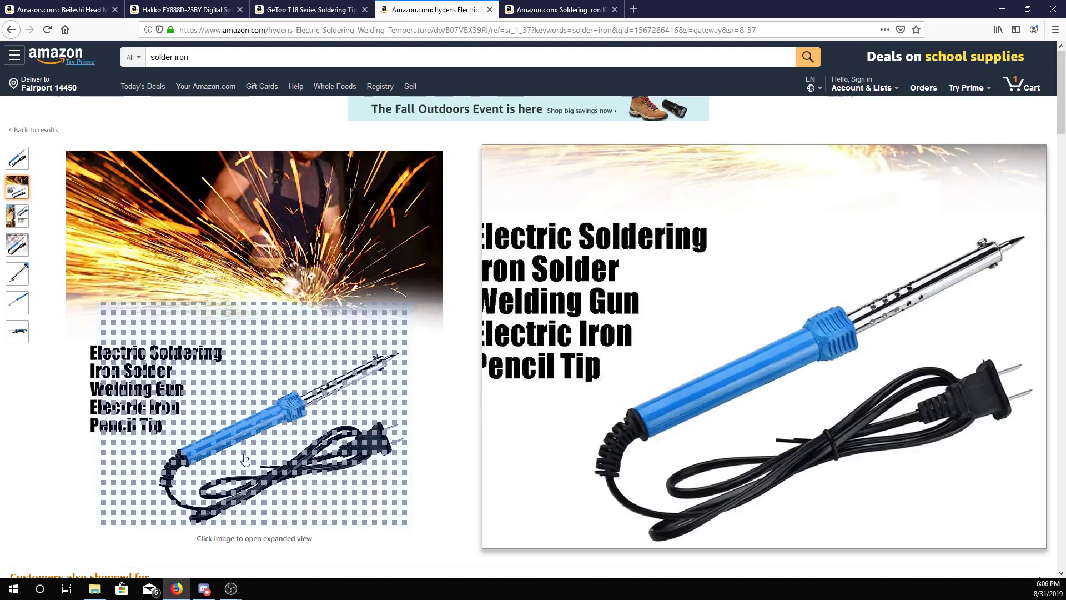
pyautogui.moveTo(391, 366)
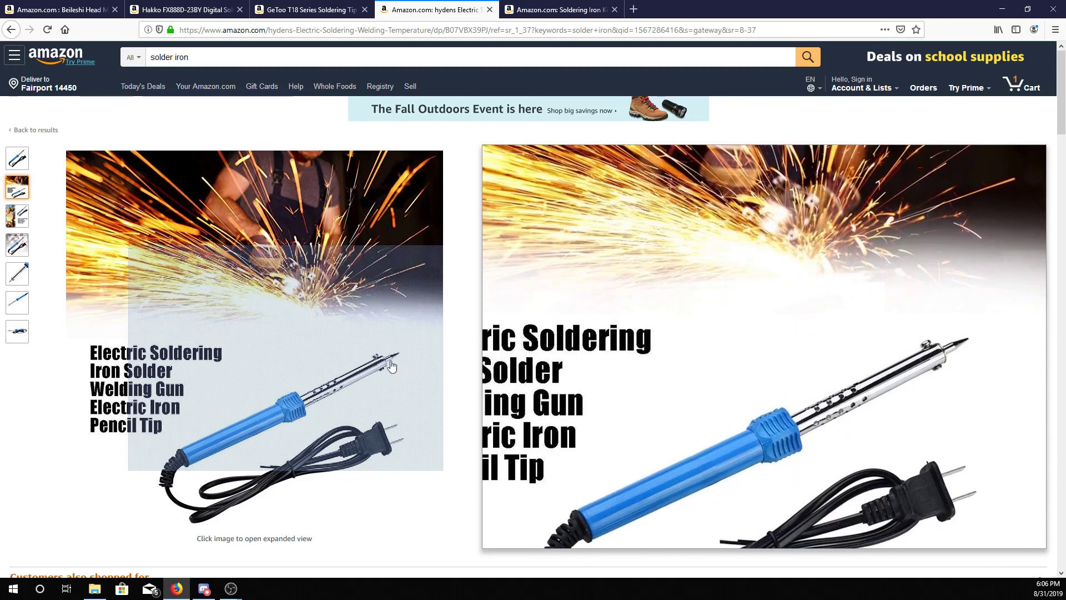
# Switch to the GeToo T18 soldering tips tab showing the enlarged five-tip image.
pyautogui.click(200, 9)
pyautogui.click(269, 9)
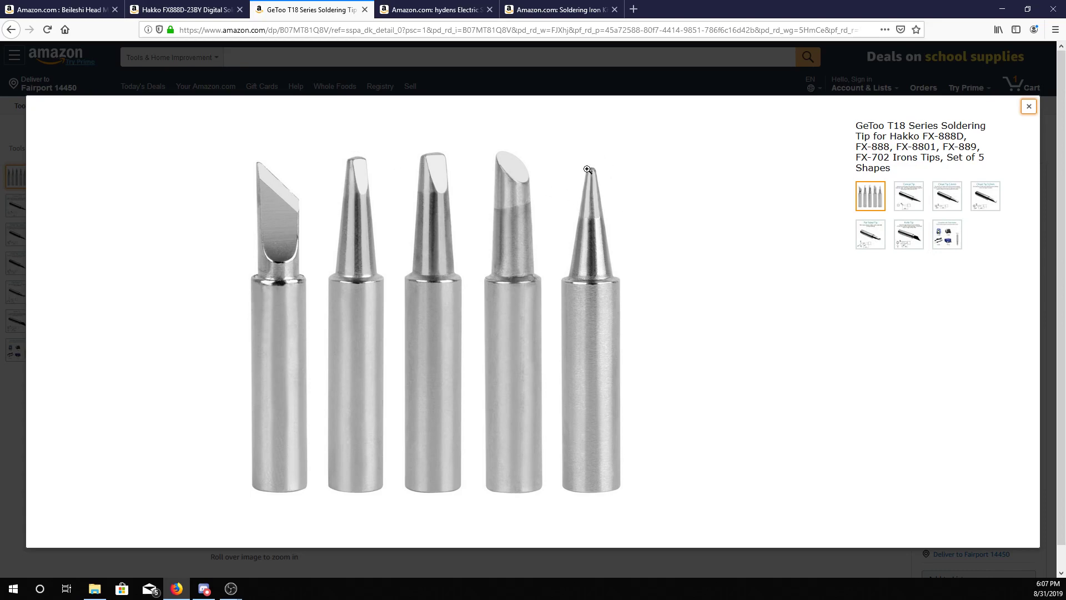
# Switch back to the Hakko FX888D-23BY soldering station tab priced $99.42.
pyautogui.click(184, 10)
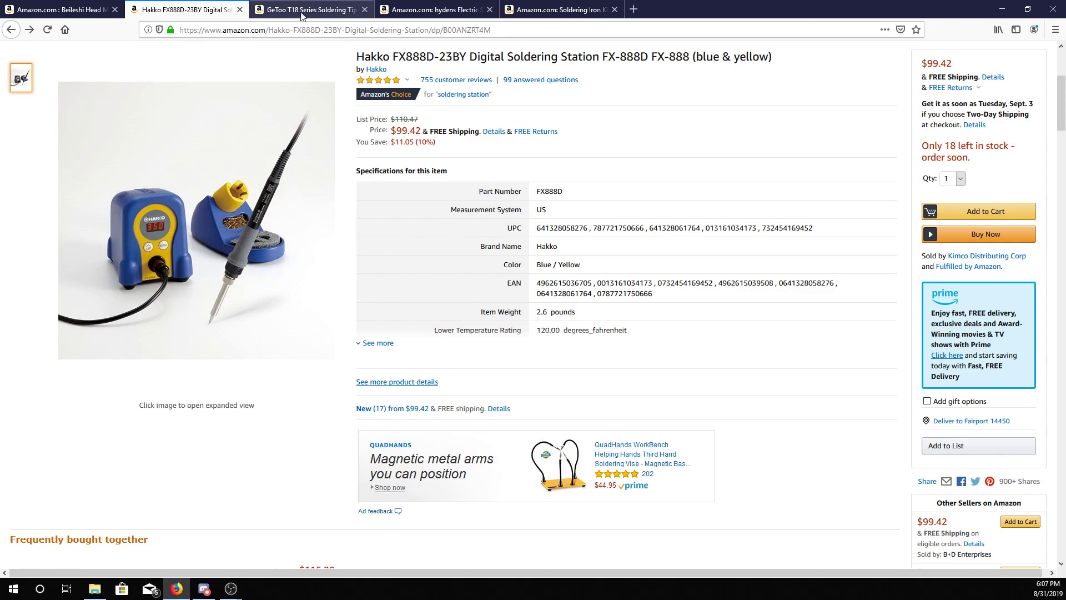
# Switch to the HANDSKIT 21-in-1 60W soldering iron kit tab priced $26.66.
pyautogui.click(548, 10)
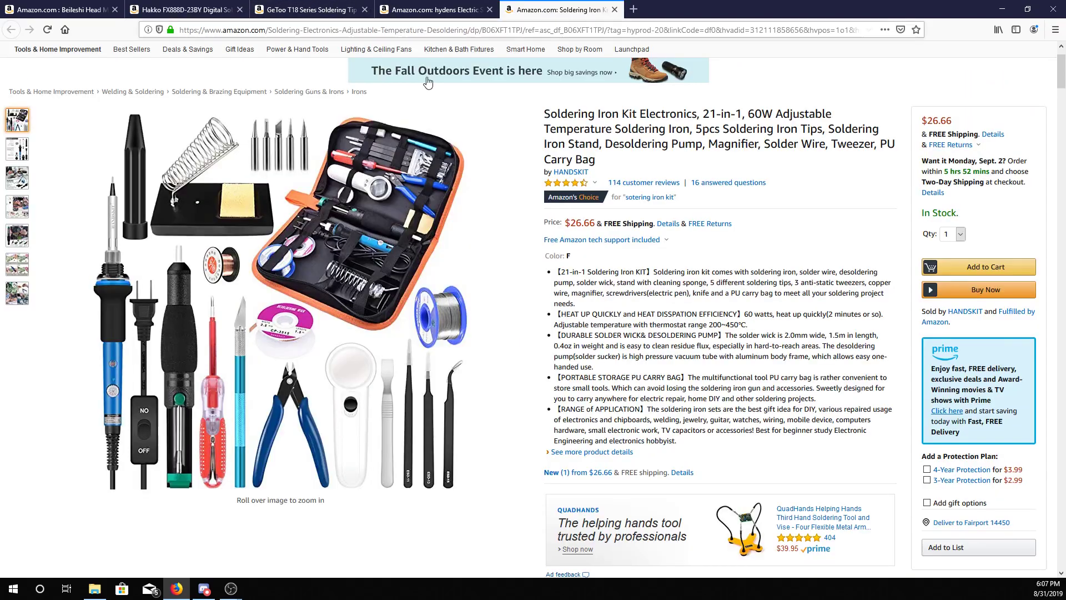